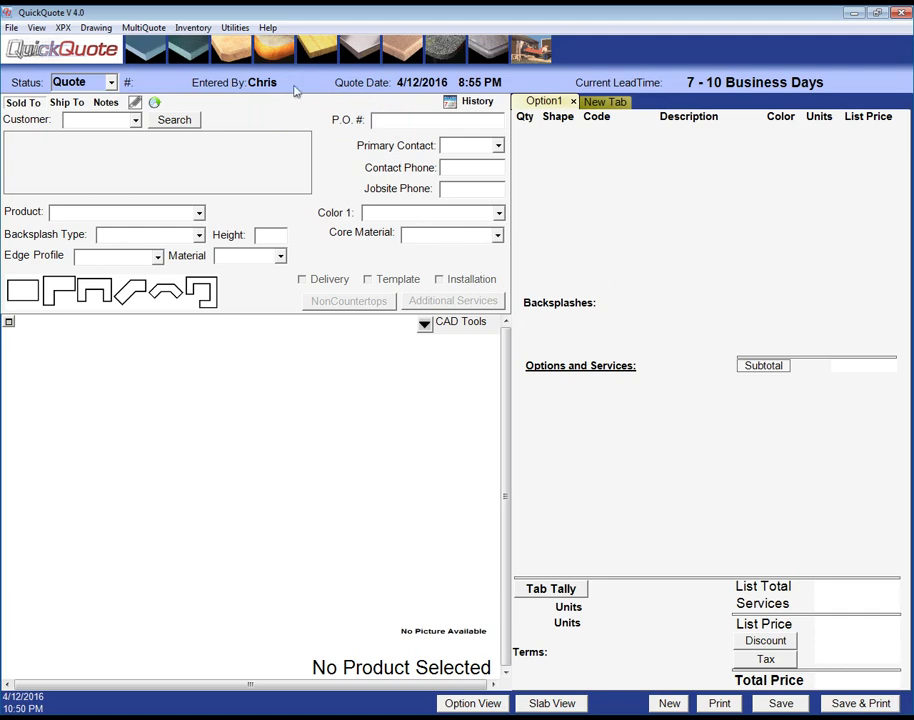
Step: Open the sink list of My New Product in the product customization utility
click(237, 28)
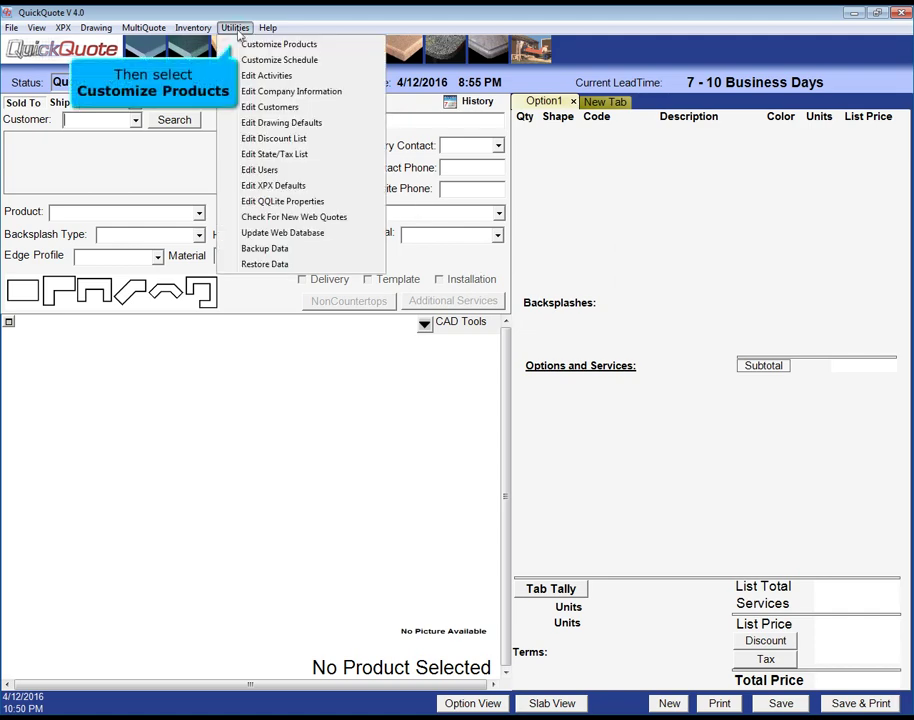
click(250, 44)
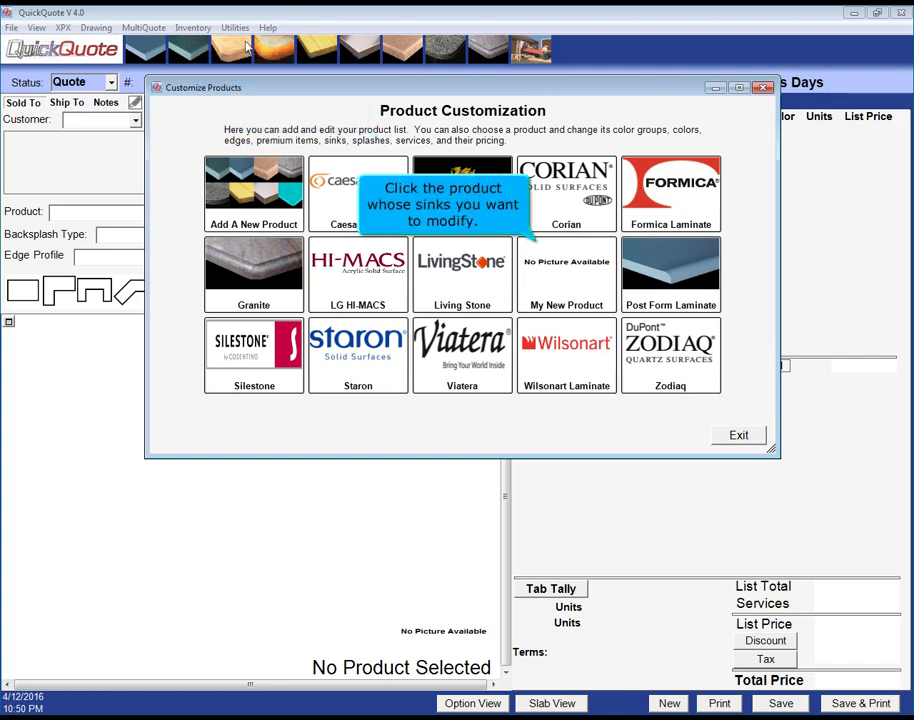
click(573, 291)
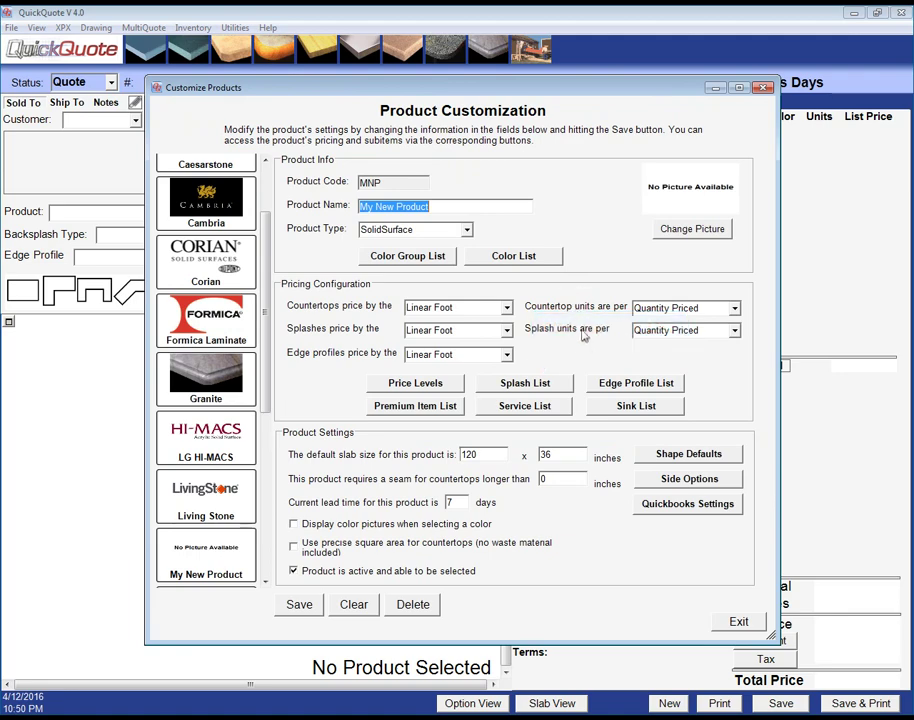
click(601, 407)
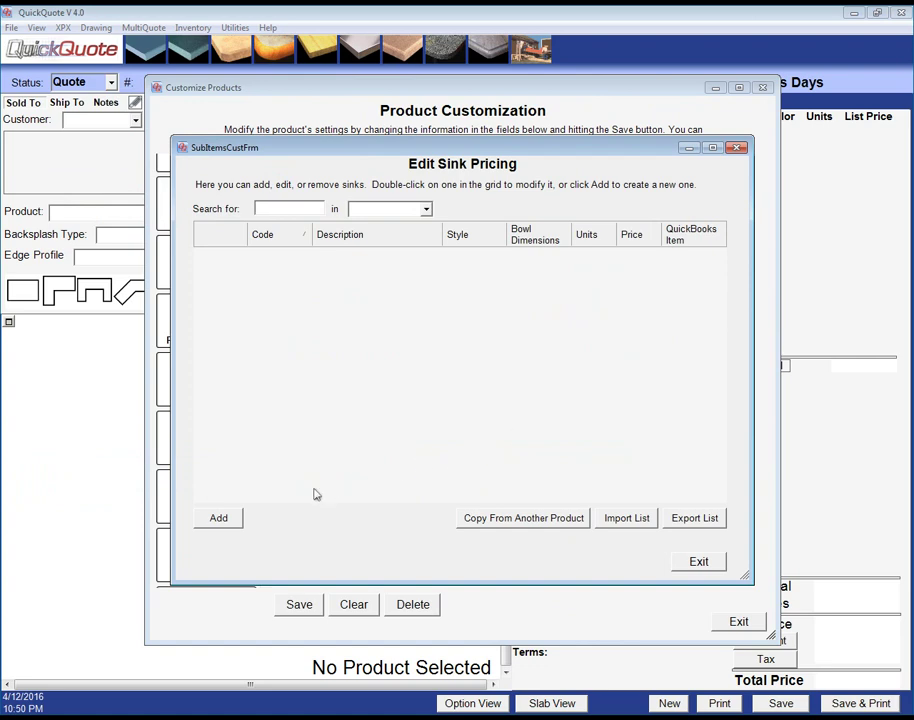
Step: Start a new sink with code MNSNK, description My New Sink and style Double Bowl
click(235, 517)
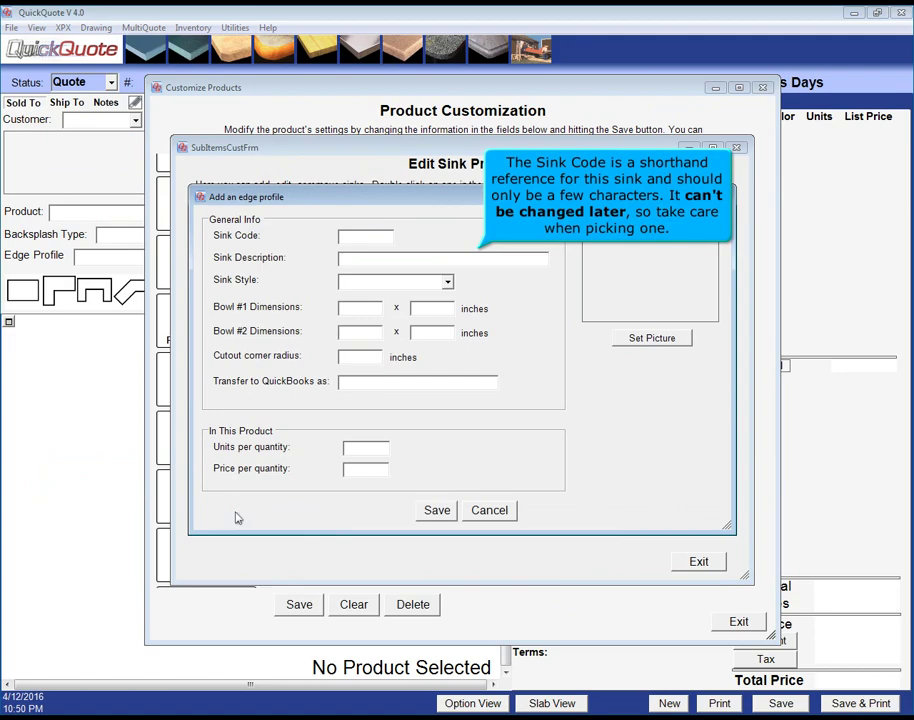
text(MNSNK)
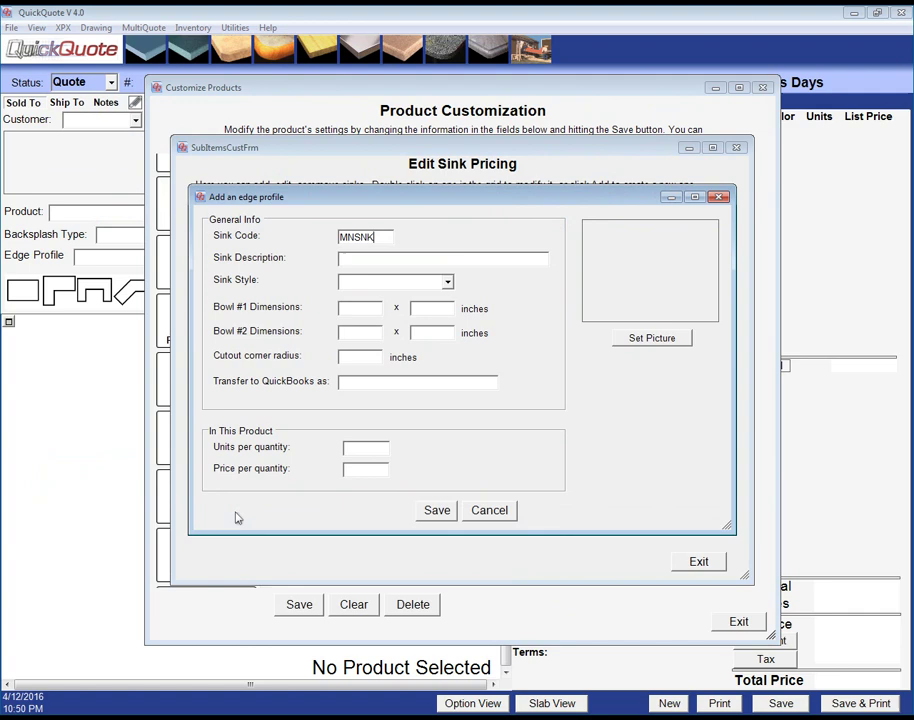
key(Tab)
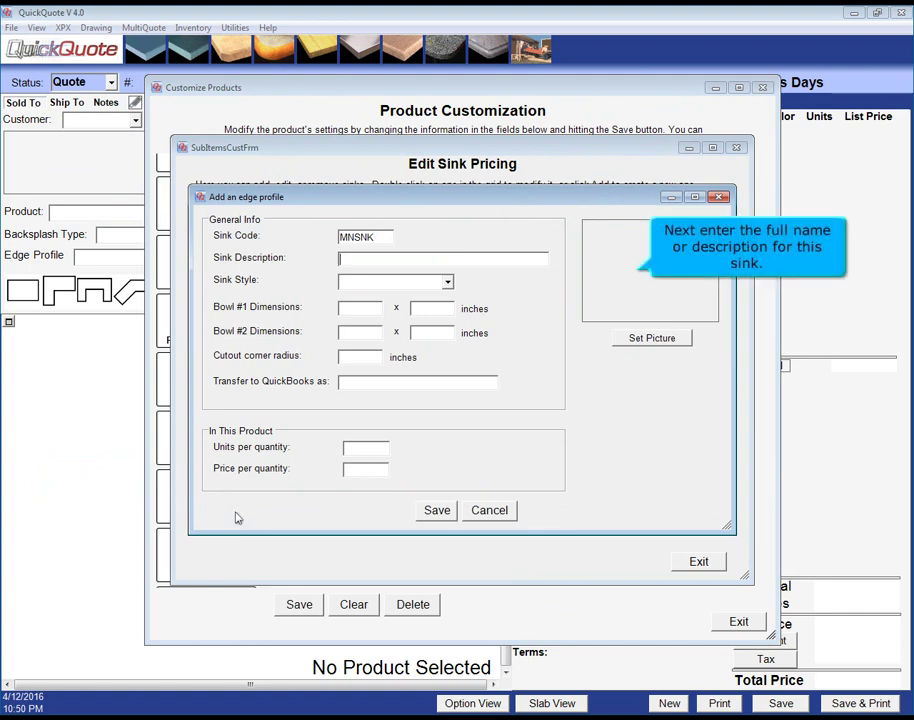
text(My New Sink)
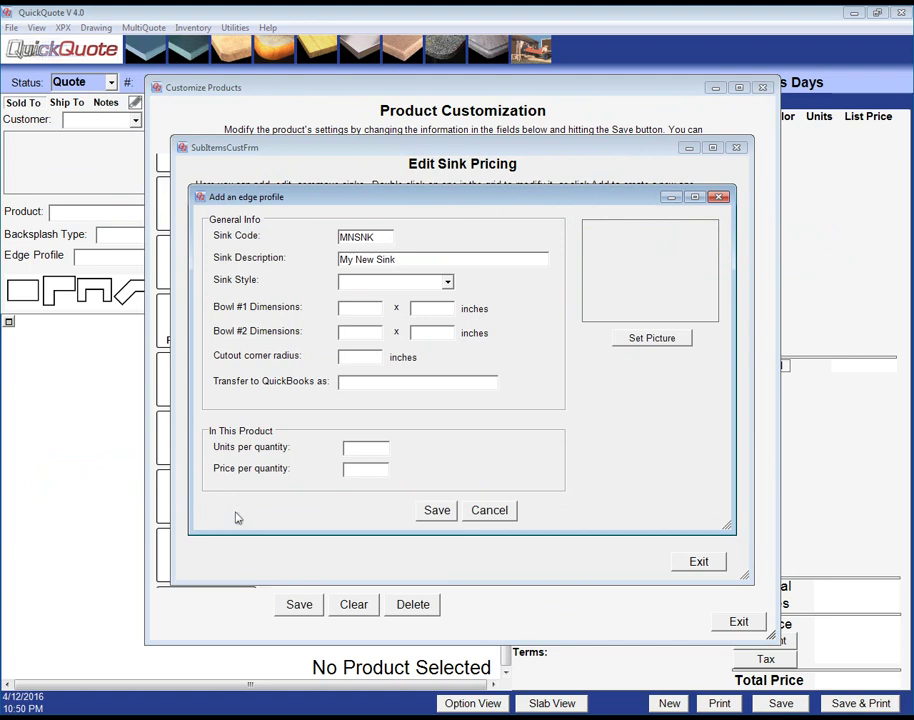
key(Tab)
click(448, 284)
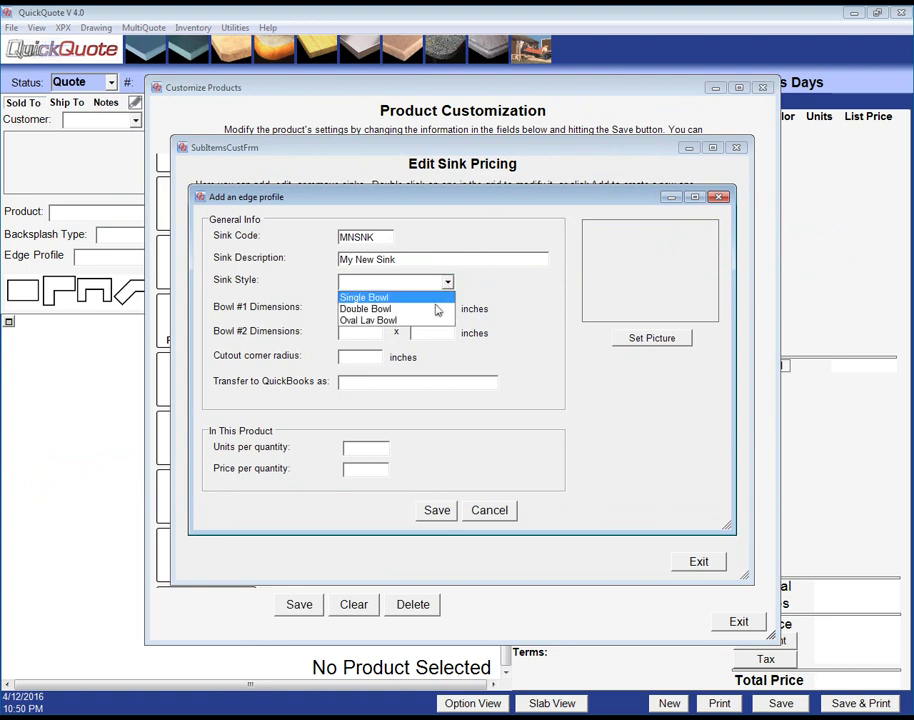
click(435, 313)
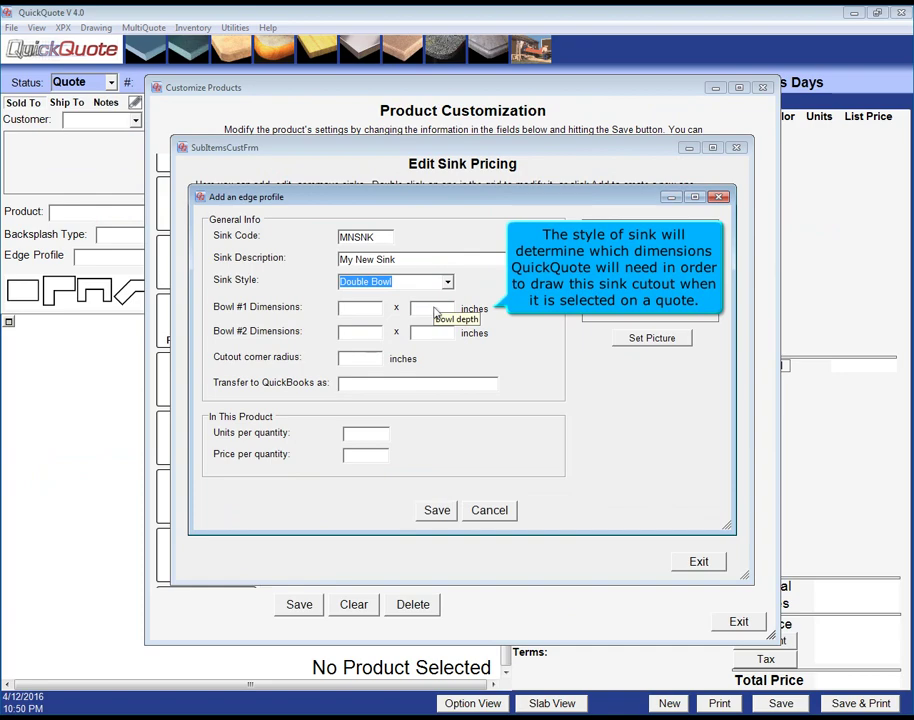
Step: Set the sink's first bowl to 15 x 16 inches, second bowl to 14 x 16 inches and cutout corner radius to 1.5 inches
click(376, 310)
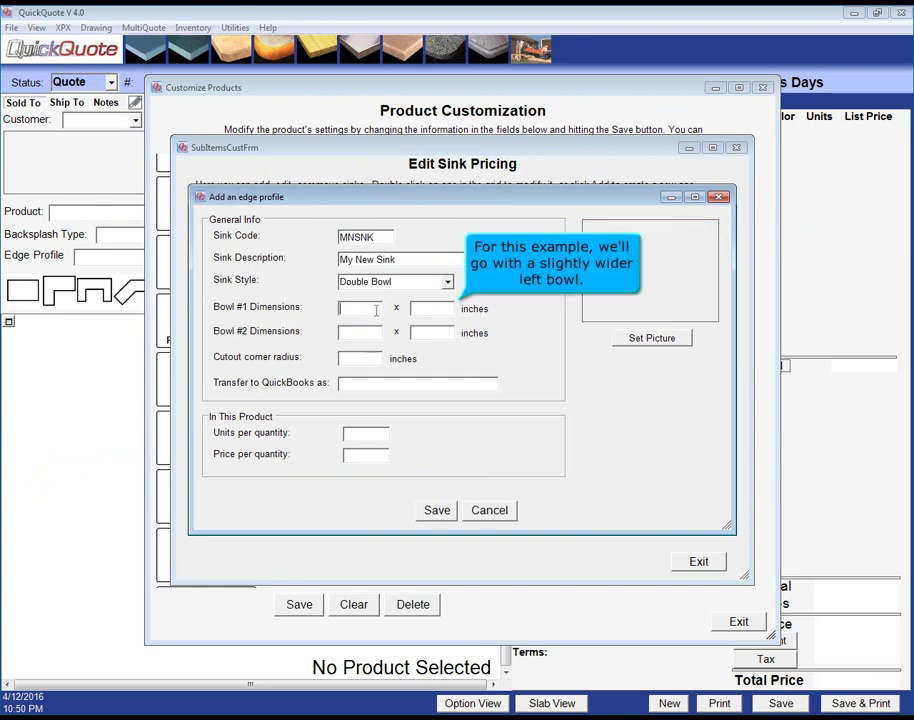
text(15)
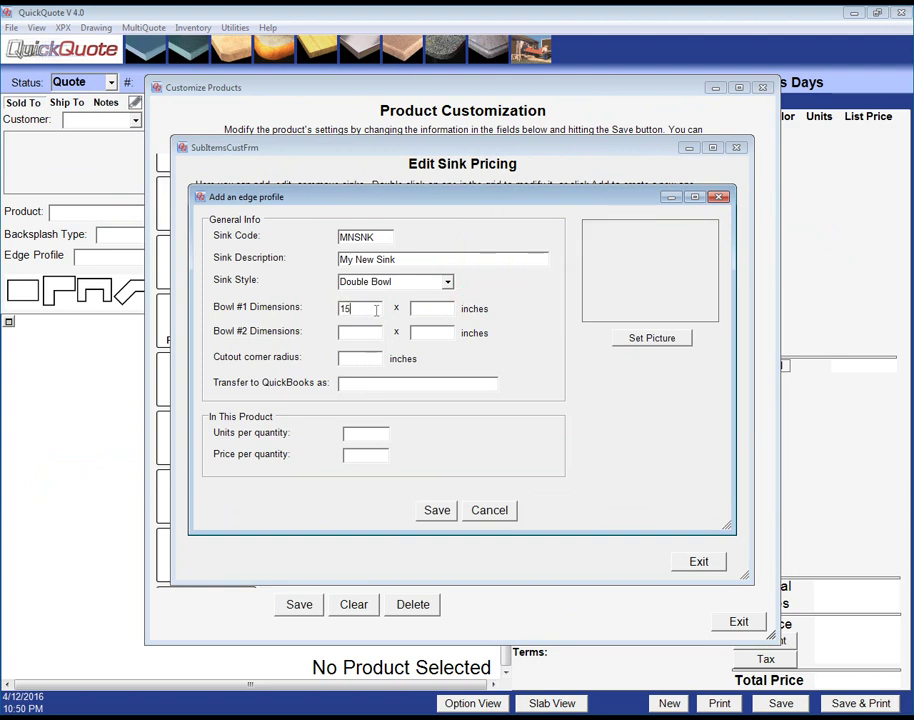
key(Tab)
text(16)
key(Tab)
text(14)
key(Tab)
text(16)
key(Tab)
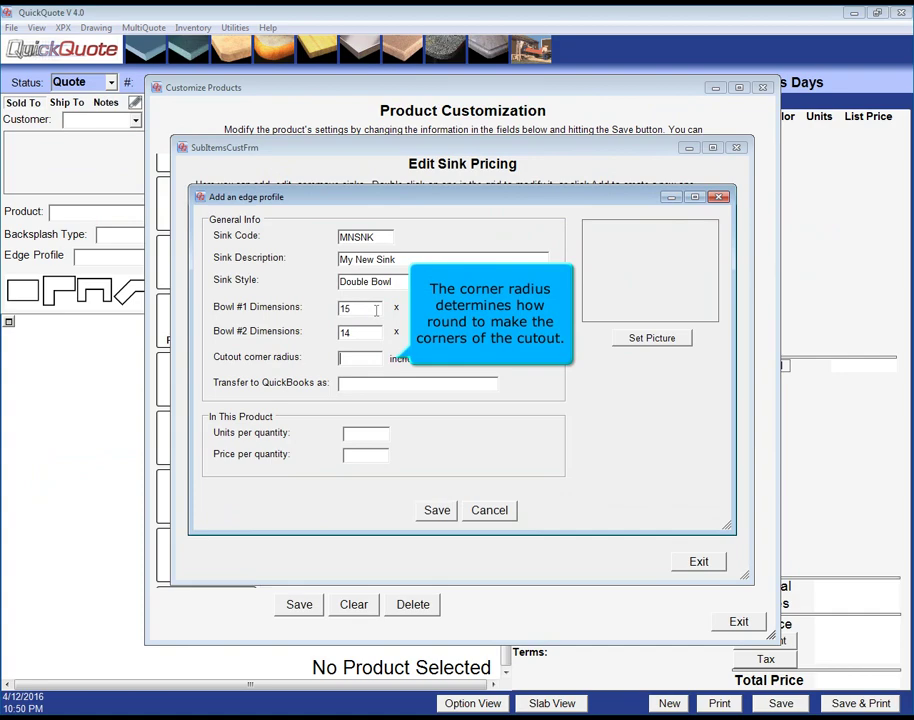
text(1.5)
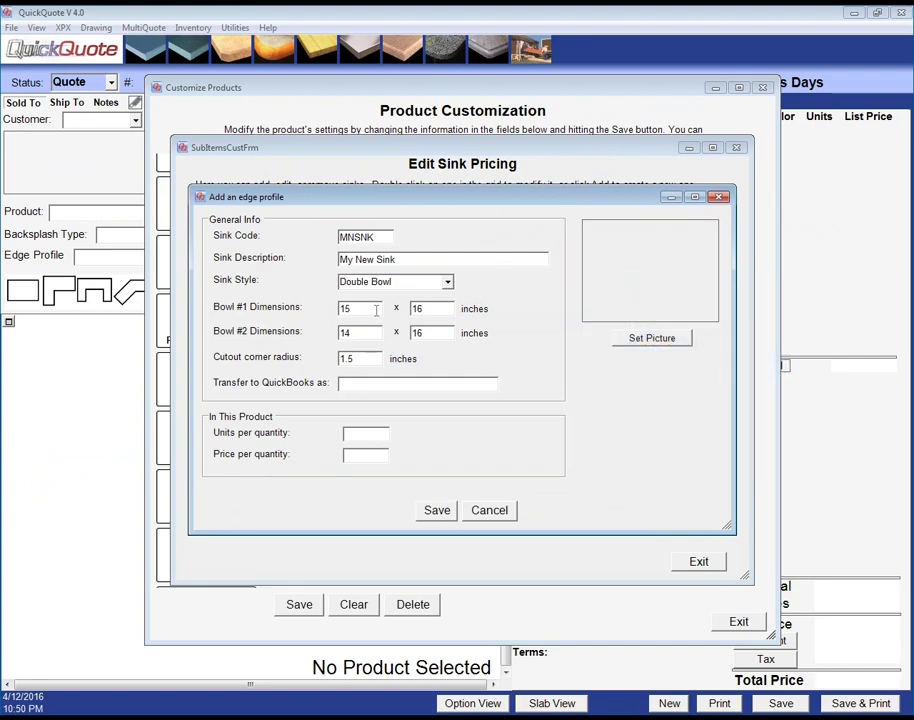
Step: Enter Sink1 as the QuickBooks transfer name, 1 unit and a price of 250 per quantity, and save the new sink
text(Sink1)
click(379, 432)
text(1)
click(375, 454)
text(250)
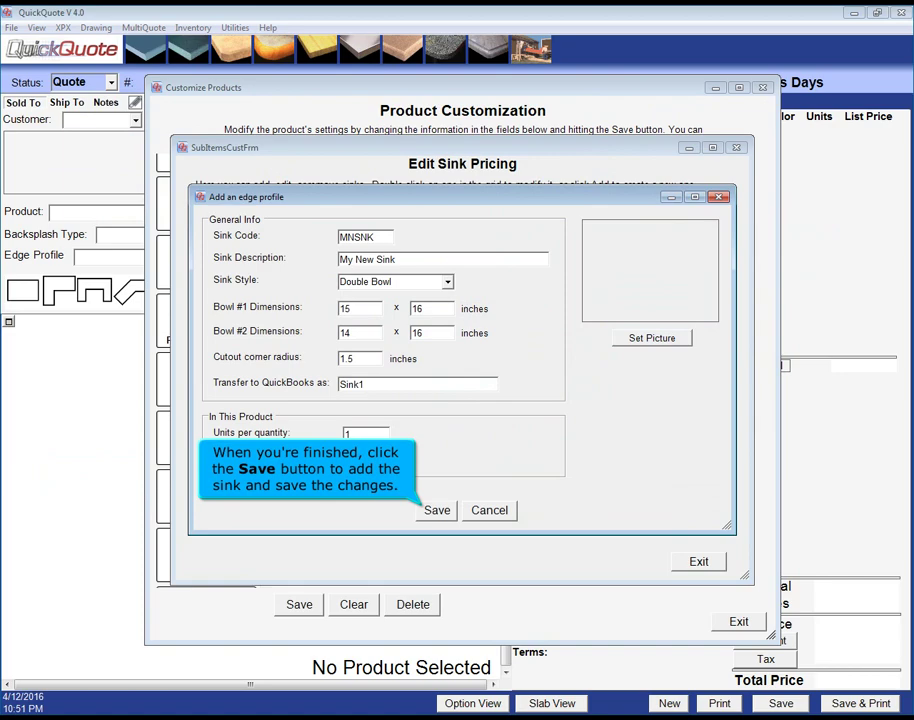
click(437, 511)
click(486, 419)
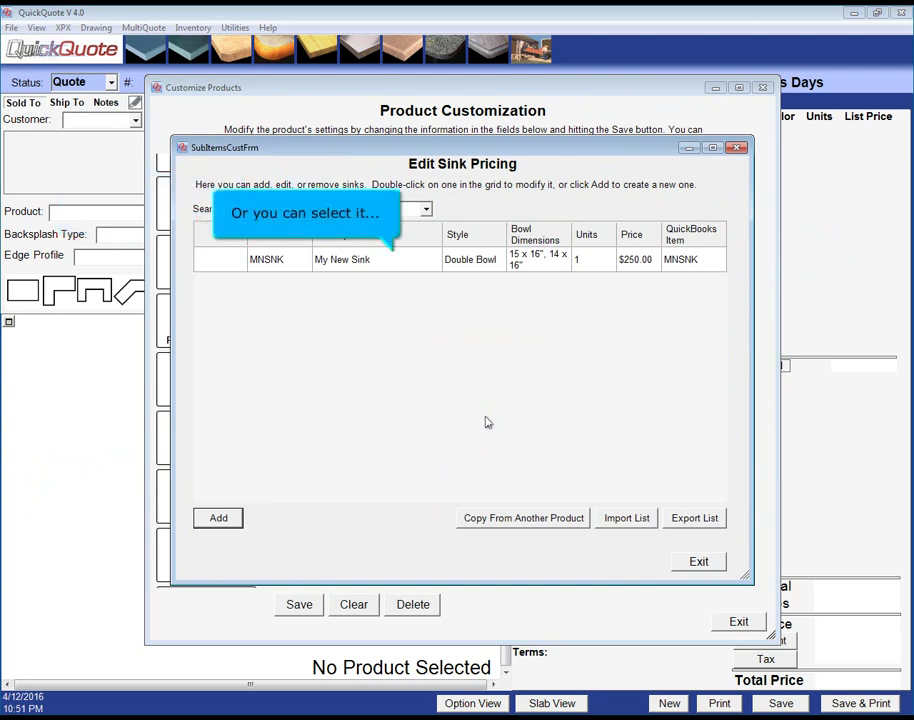
Step: Edit the MNSNK sink to use 2 units per quantity and save the change
click(371, 262)
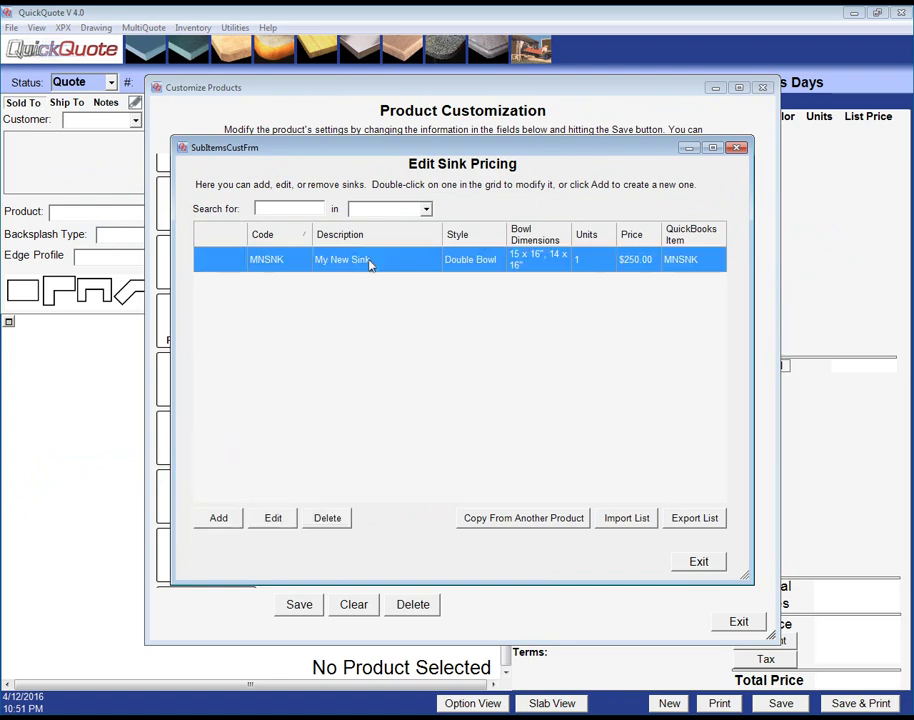
click(278, 516)
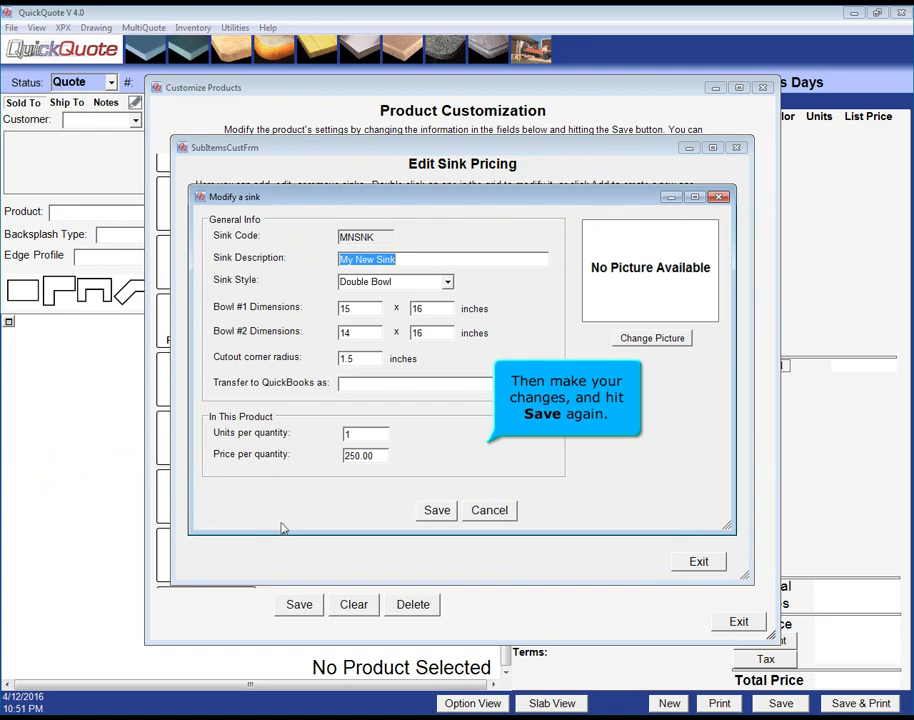
double_click(352, 435)
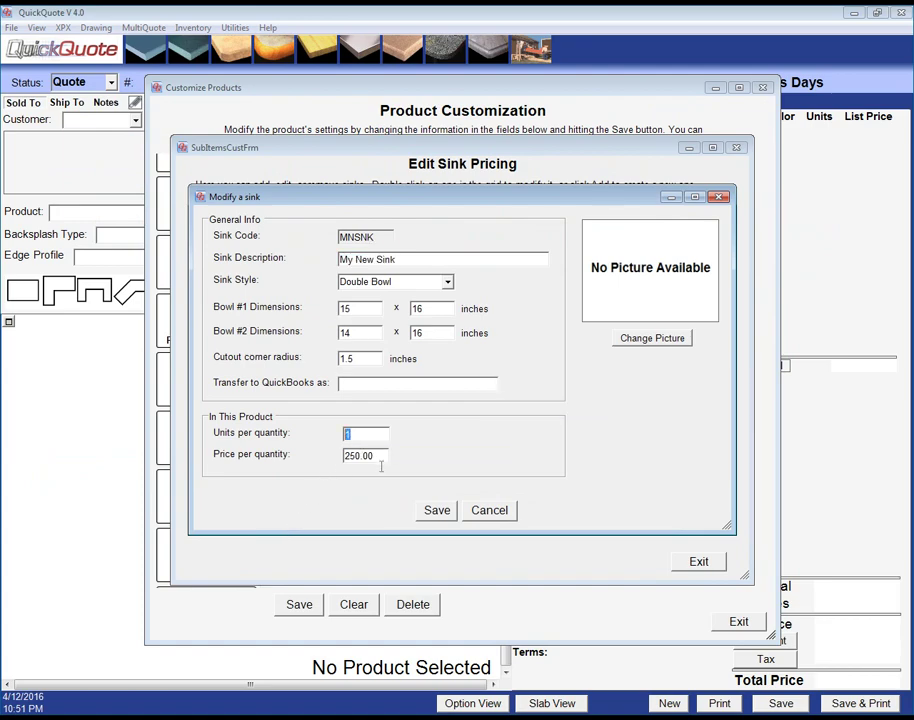
text(2)
click(432, 512)
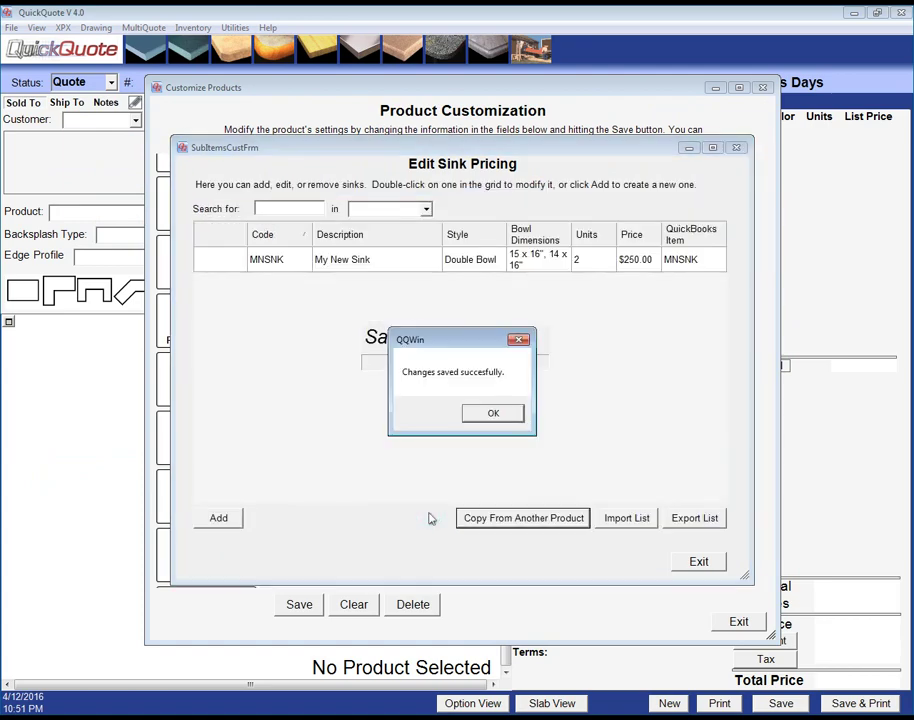
click(490, 415)
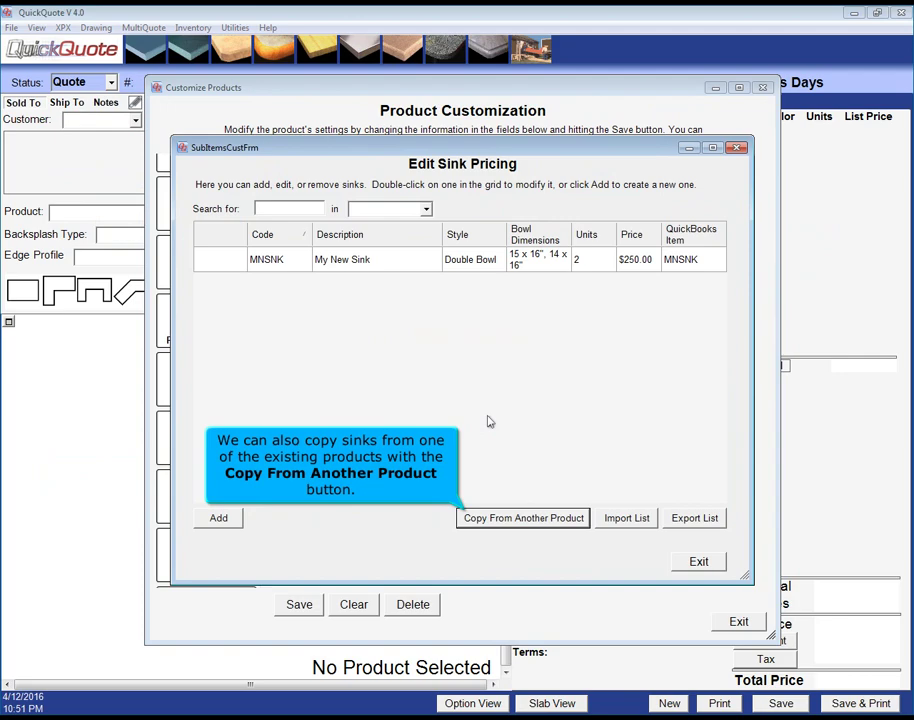
Step: Copy all sinks from the Corian product into this product's sink list
click(508, 517)
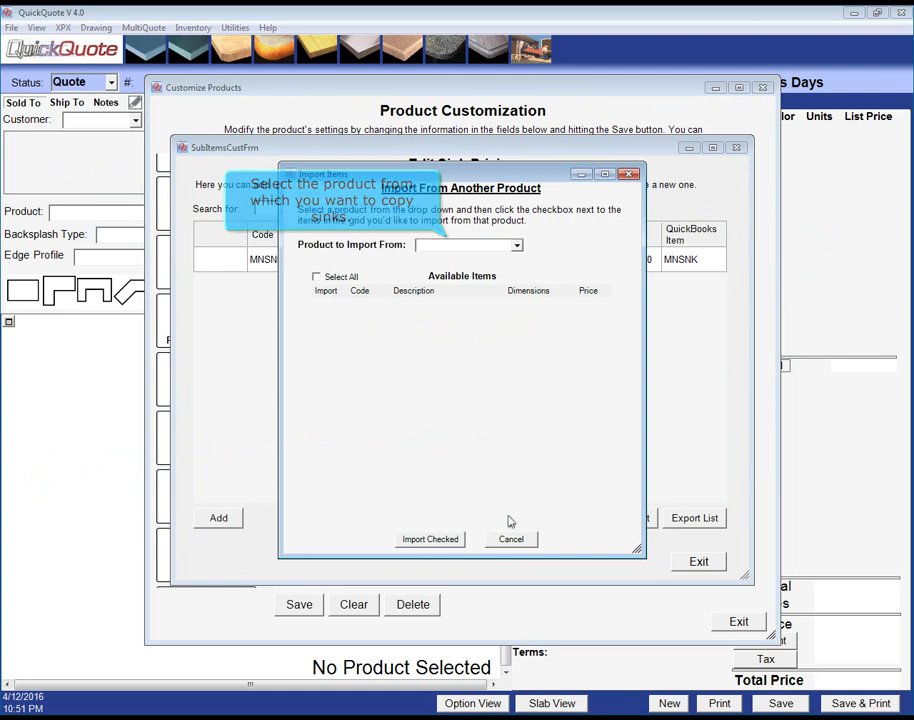
click(517, 245)
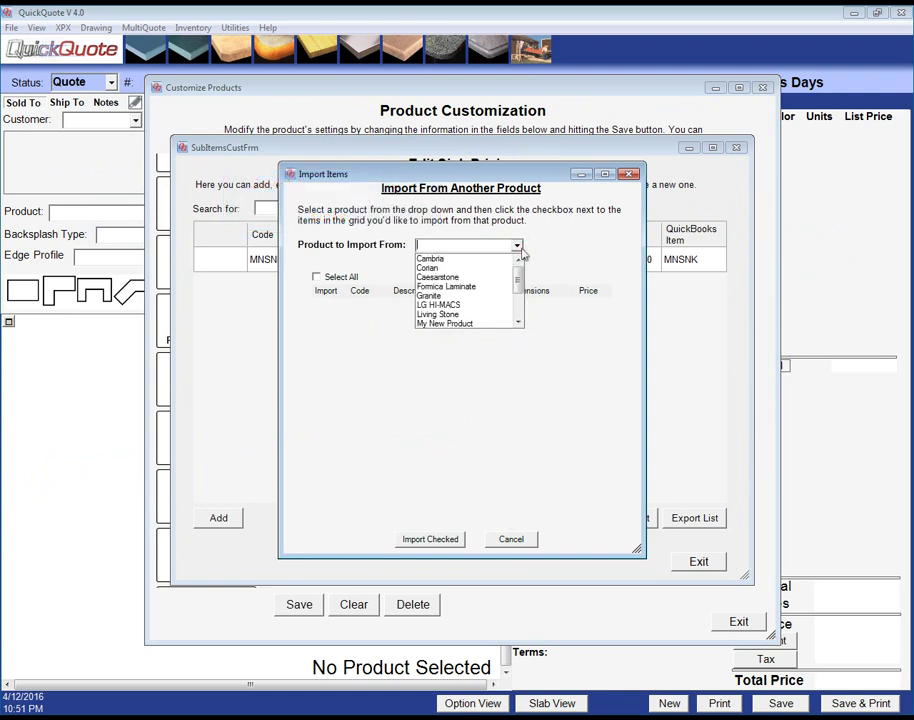
click(462, 267)
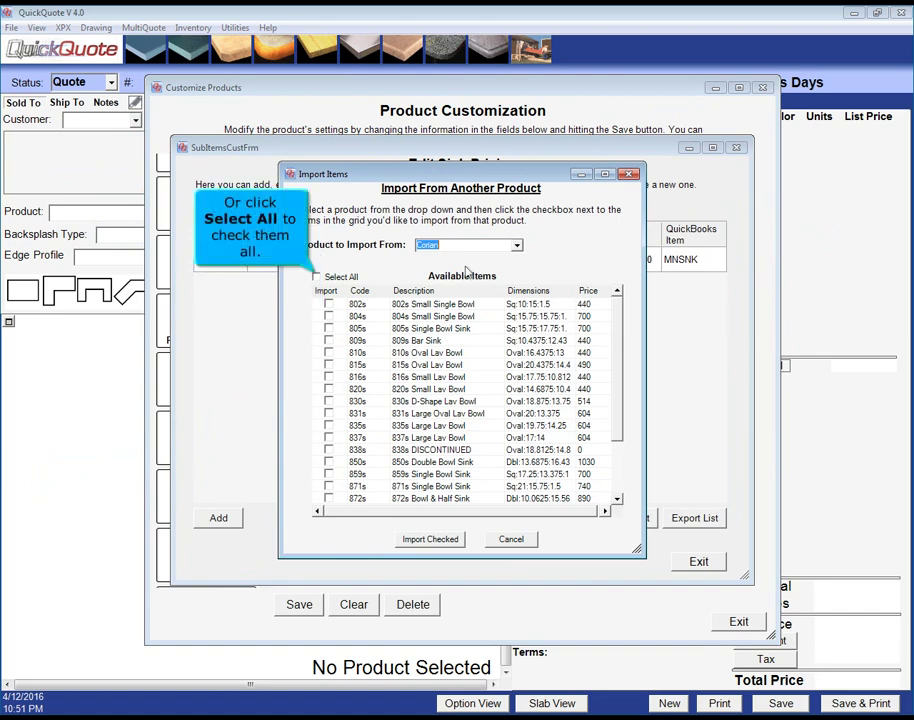
click(347, 279)
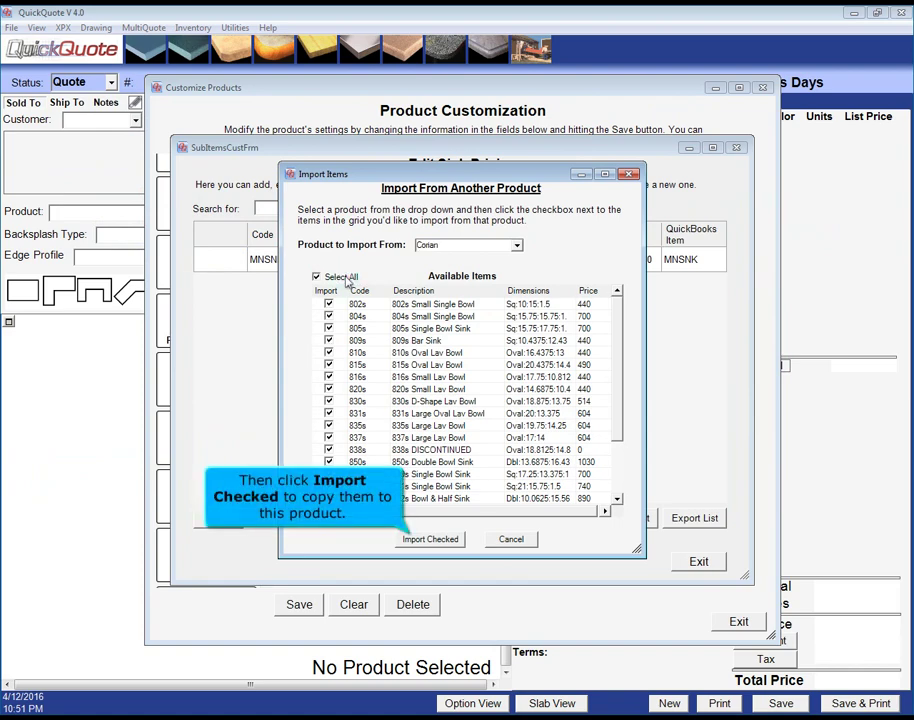
click(437, 539)
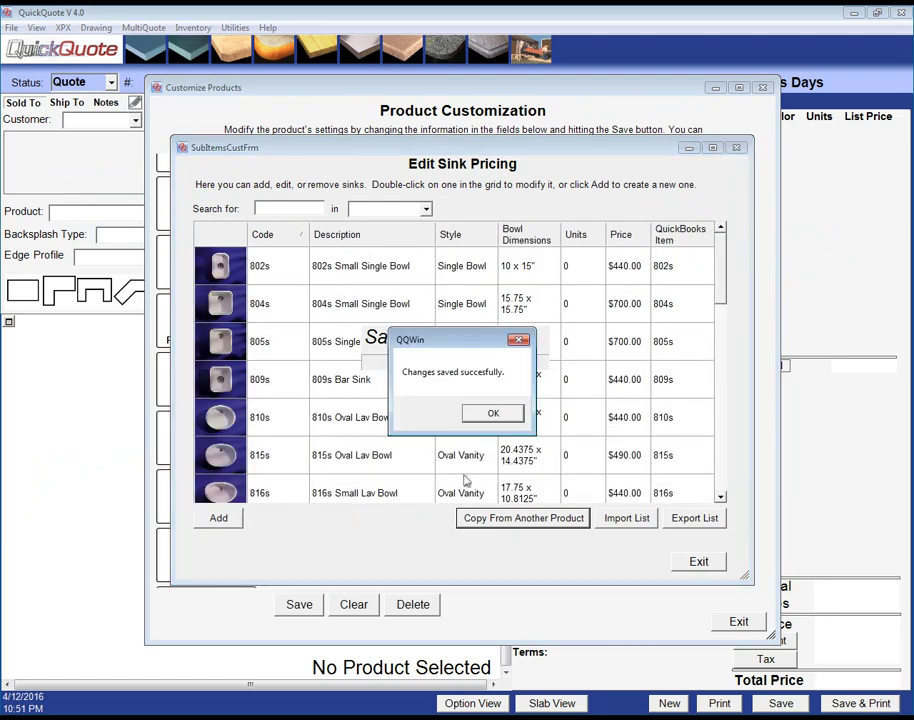
click(492, 415)
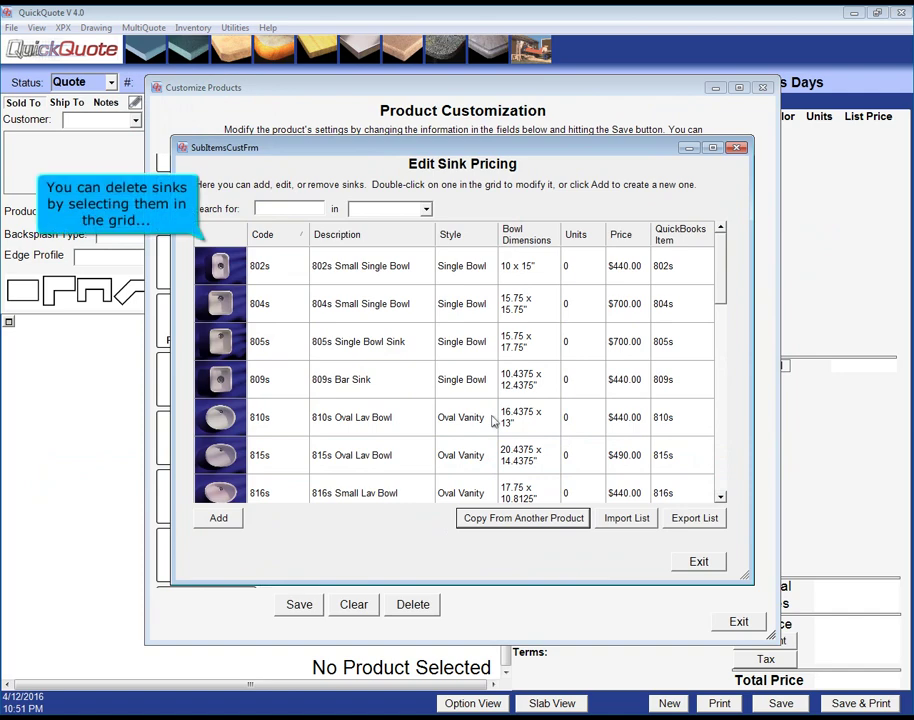
Step: Delete the MNSNK sink from the list and close the sink pricing editor
drag(724, 292, 724, 470)
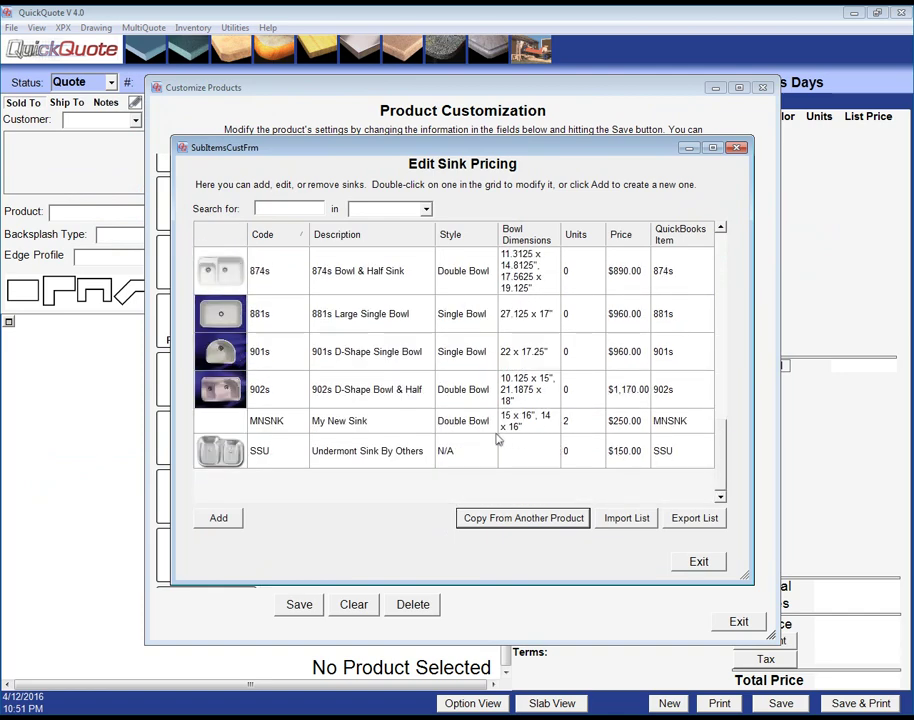
click(443, 430)
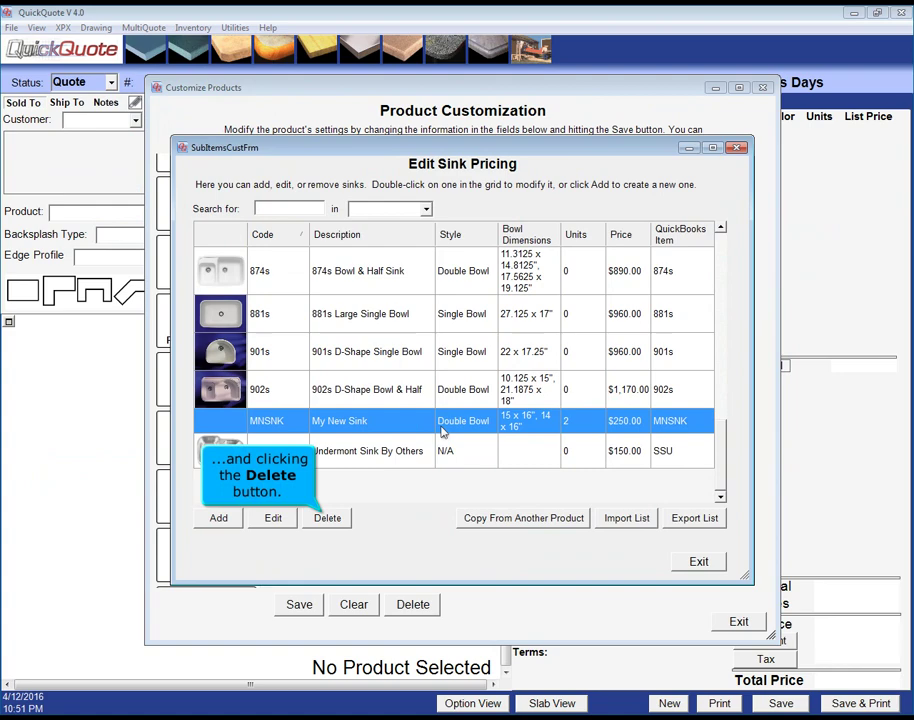
click(328, 518)
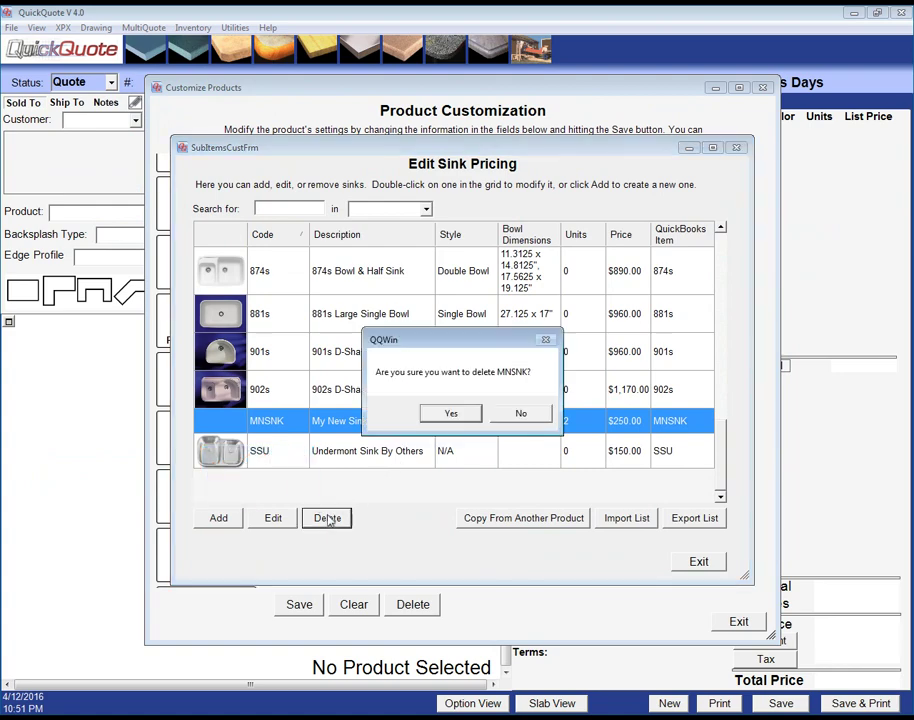
click(457, 414)
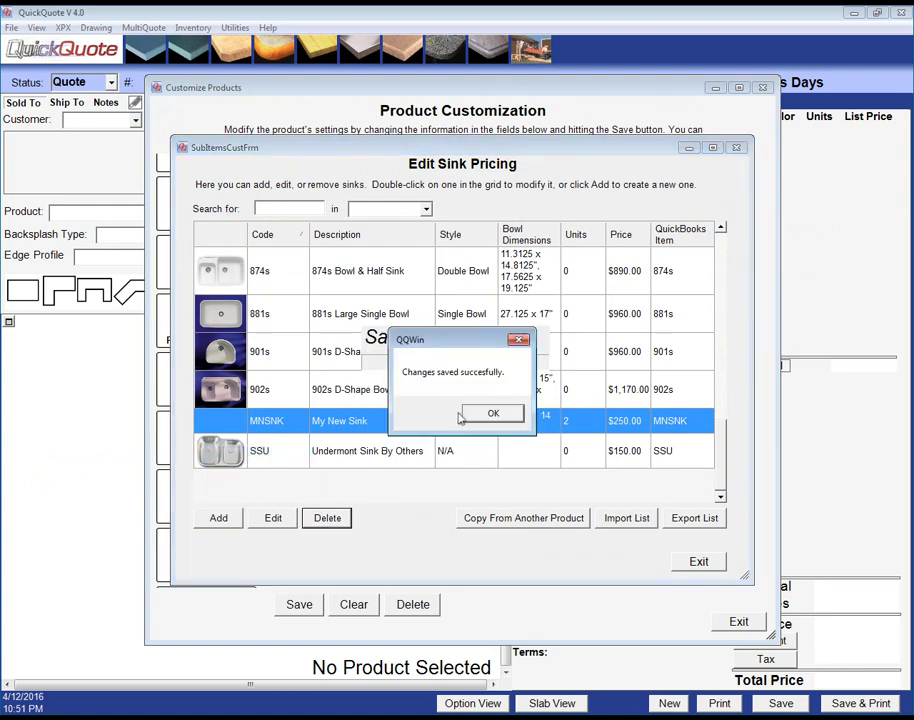
click(476, 416)
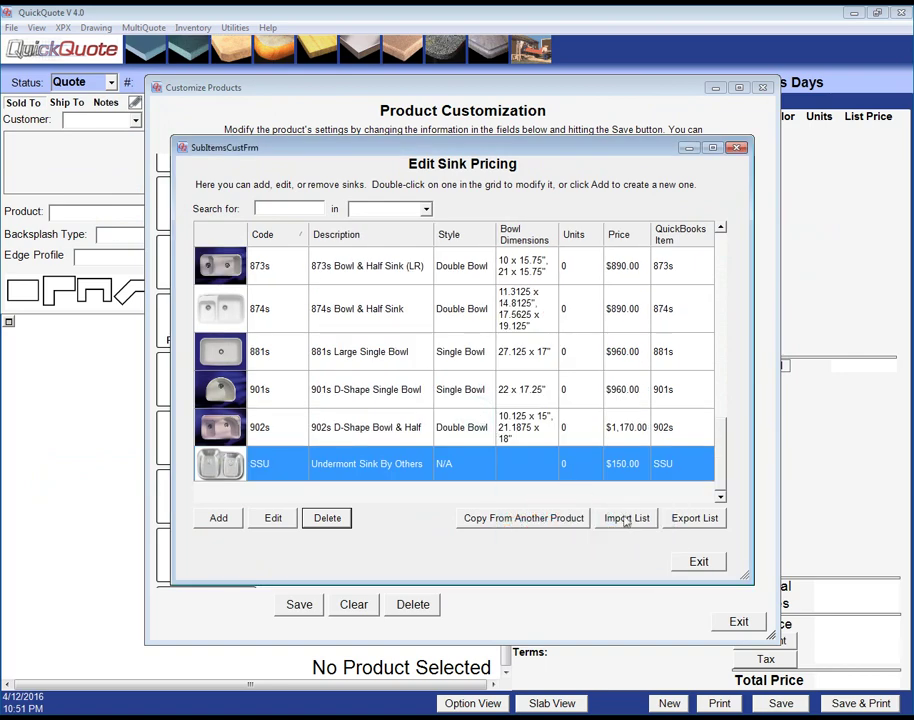
click(697, 563)
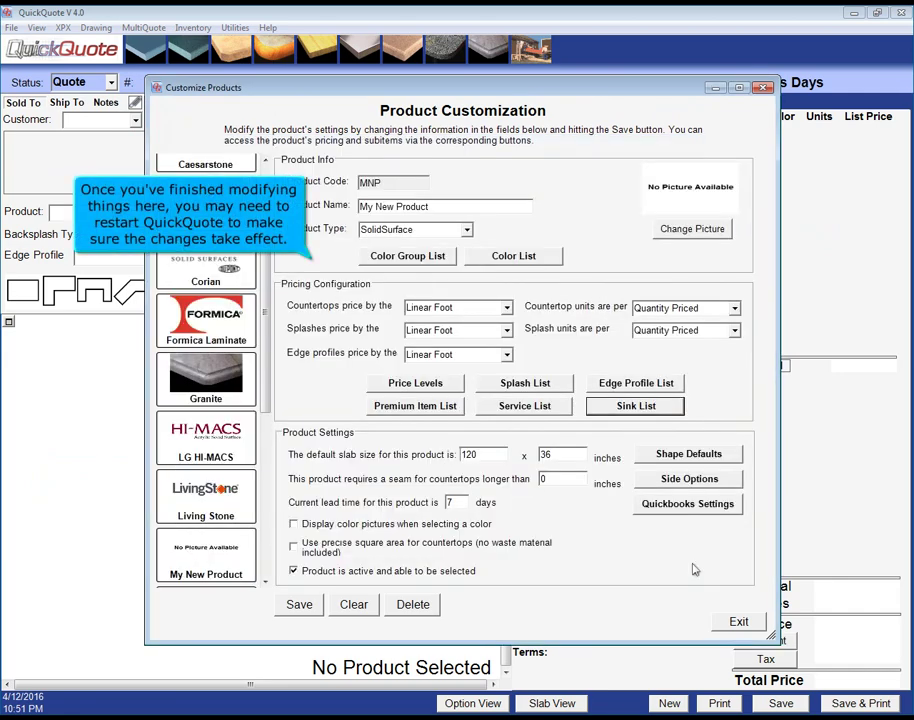